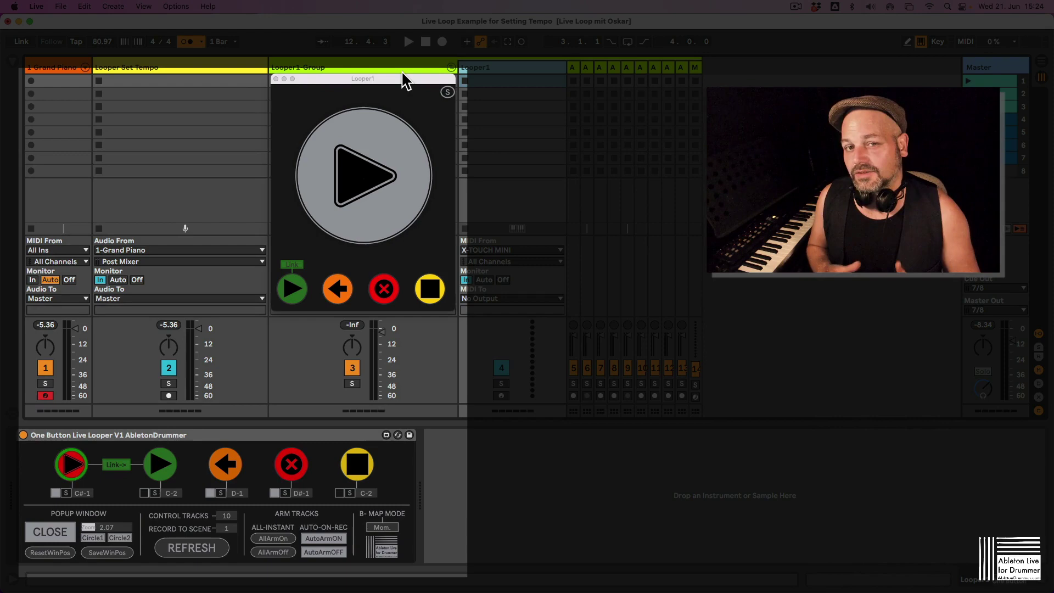
# - Move the Looper1 popup window and raise its zoom from 1.07 to about 2.01
pyautogui.moveTo(388, 82)
pyautogui.mouseDown()
pyautogui.moveTo(482, 94)
pyautogui.moveTo(357, 60)
pyautogui.moveTo(382, 86)
pyautogui.mouseUp()
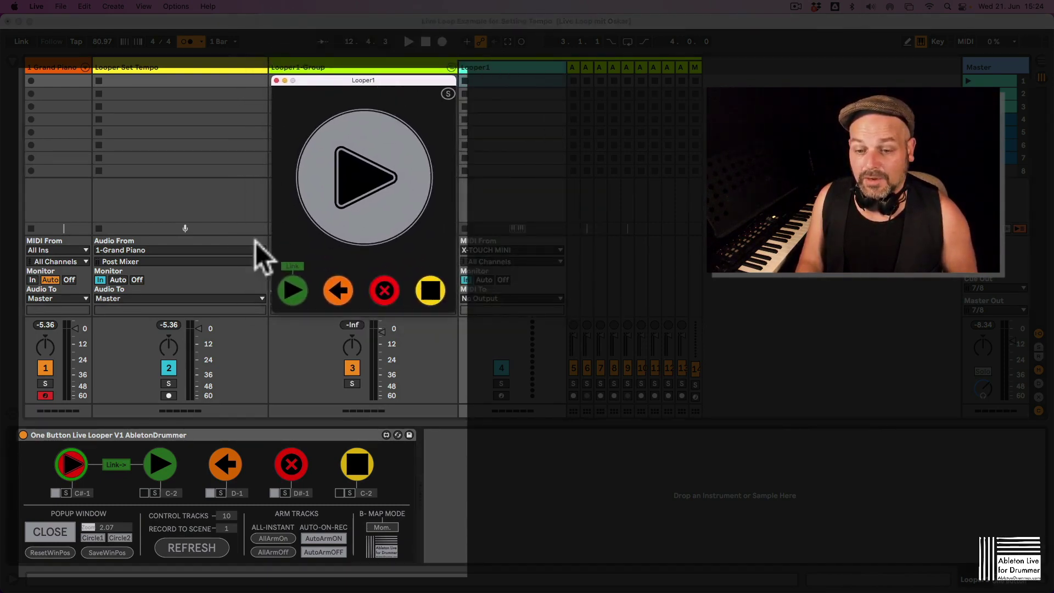
pyautogui.moveTo(100, 525); pyautogui.dragTo(97, 526)
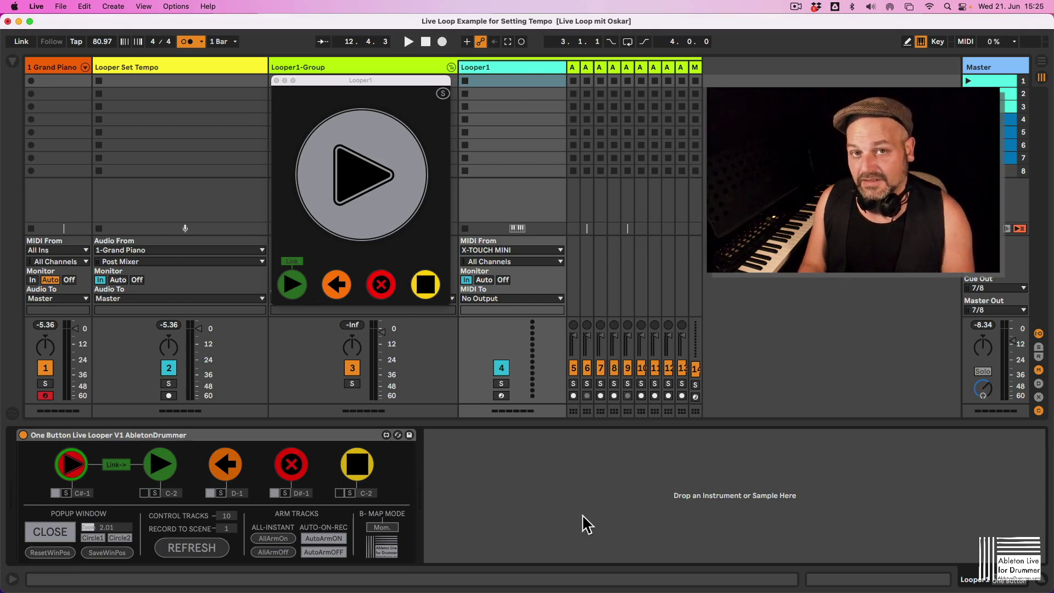
# - Show the stock Looper device on the Looper Set Tempo track in Device View
pyautogui.click(202, 68)
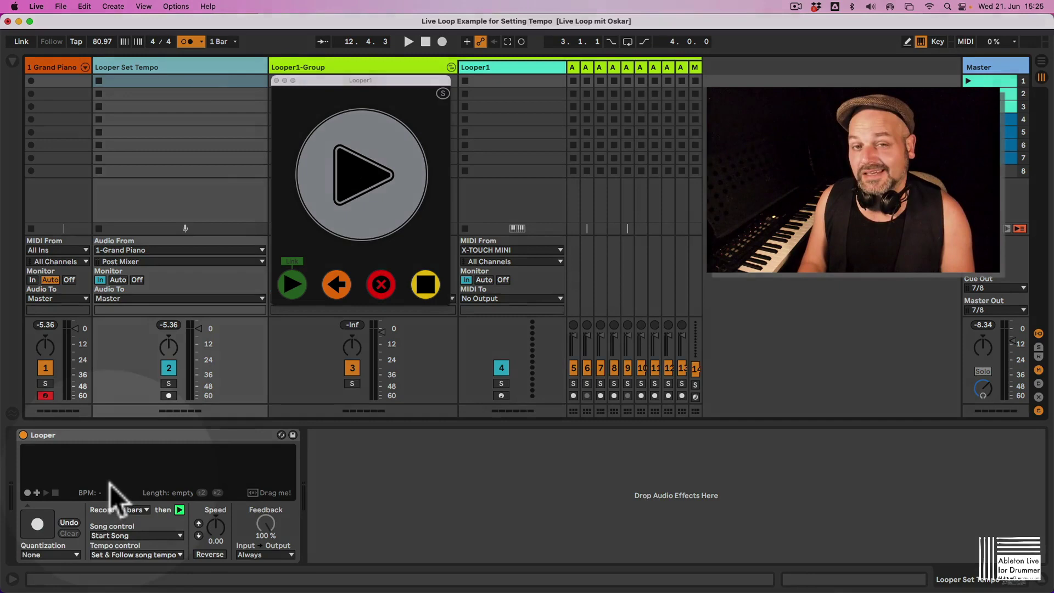
pyautogui.click(113, 487)
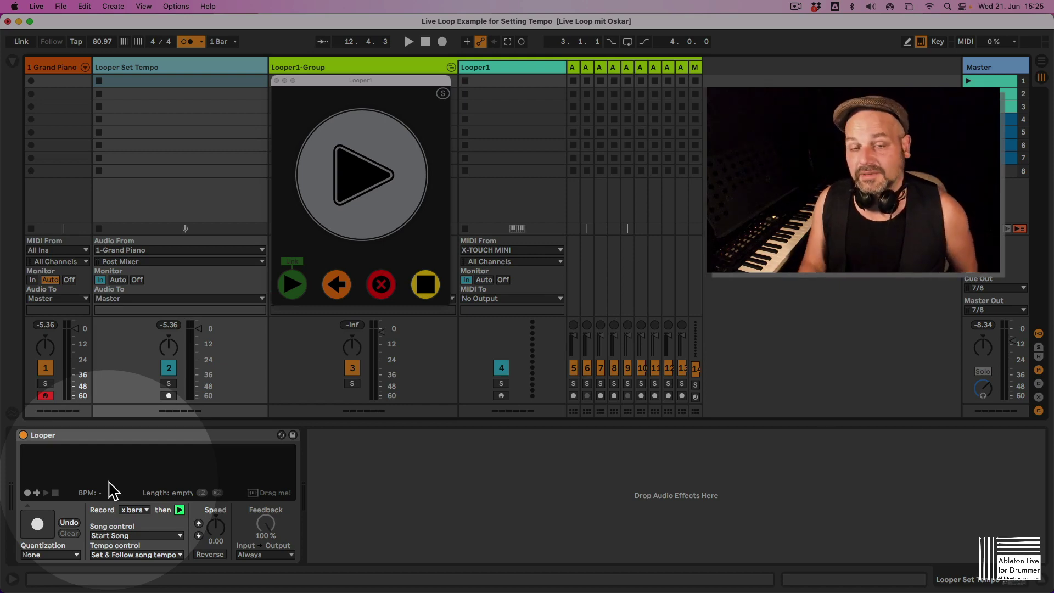
pyautogui.click(214, 437)
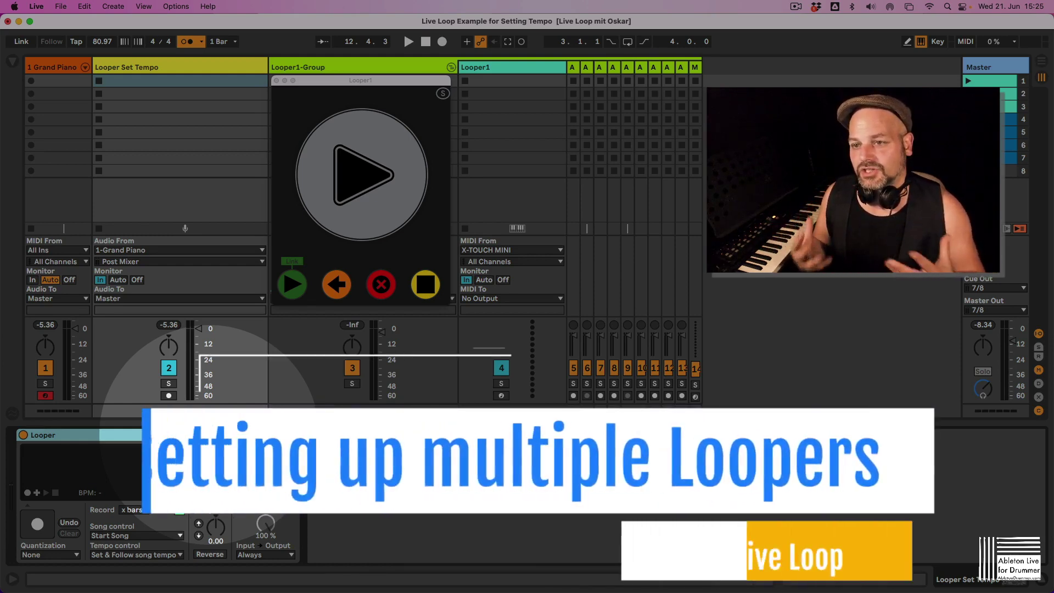
# - Select Looper1 and learn note G#3 for the One Button Live Looper's first button
pyautogui.click(358, 69)
pyautogui.click(485, 67)
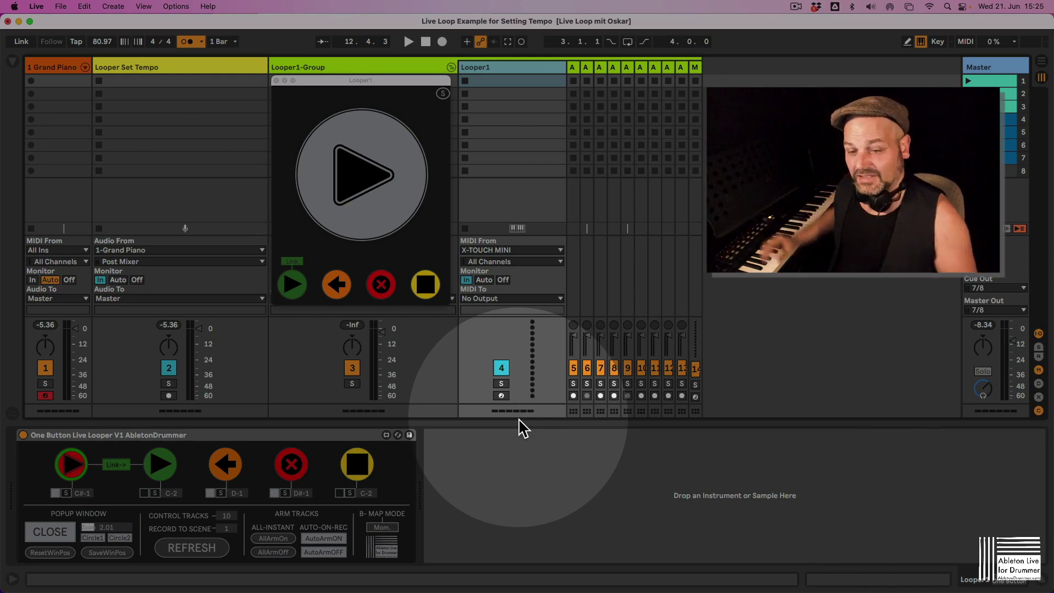
pyautogui.click(66, 493)
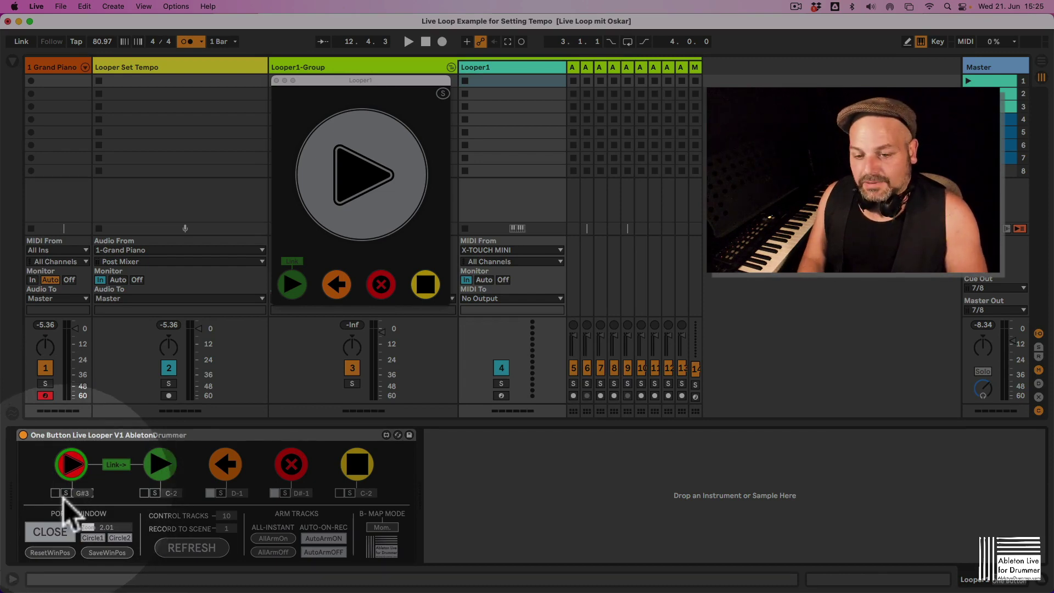
pyautogui.click(55, 493)
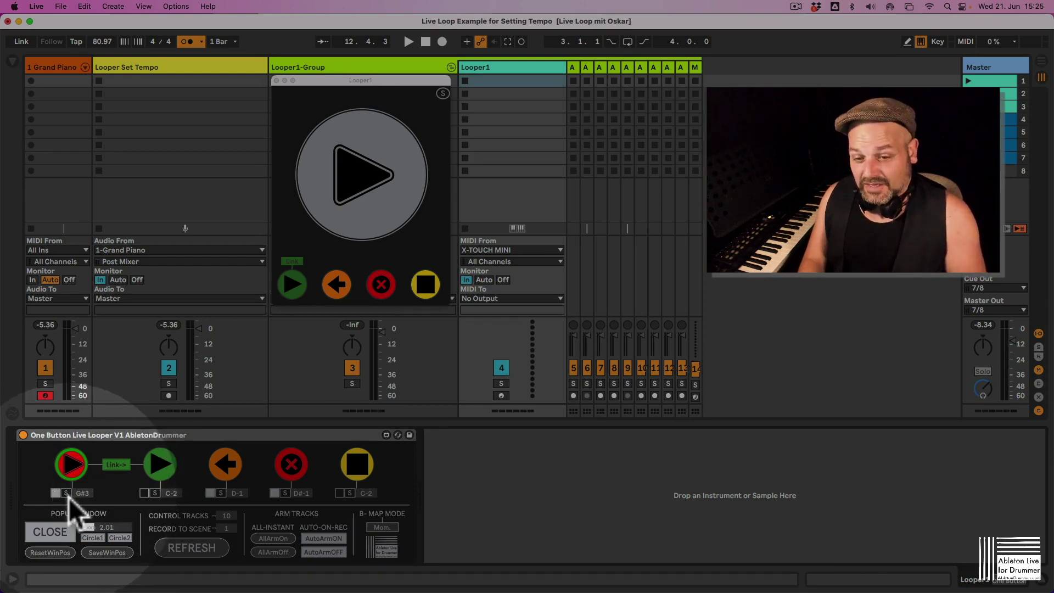
pyautogui.click(66, 493)
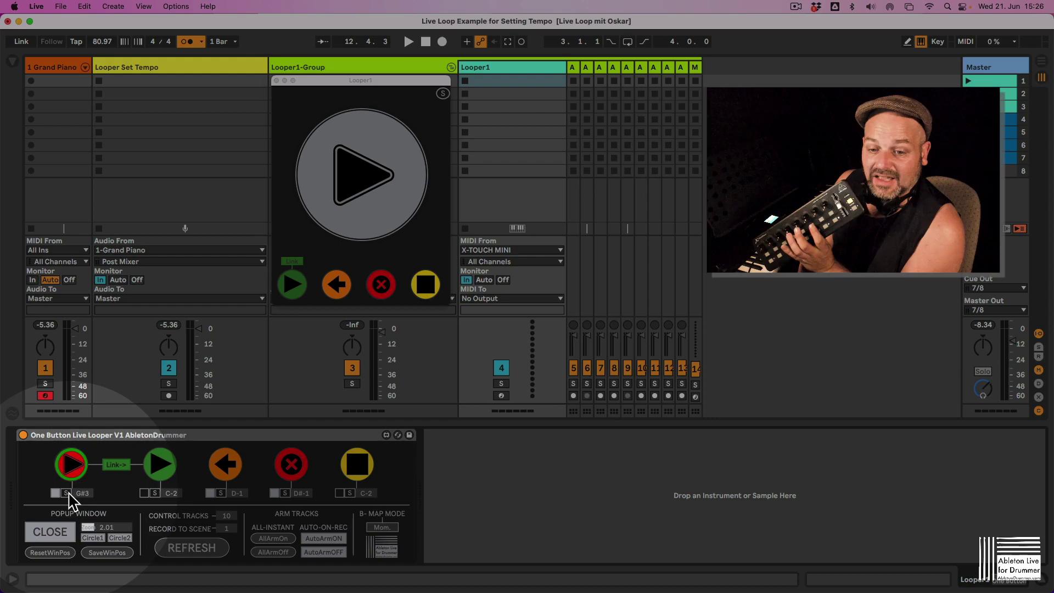
# - Relearn the first looper button's trigger as note C#-1 from the controller pad
pyautogui.click(66, 493)
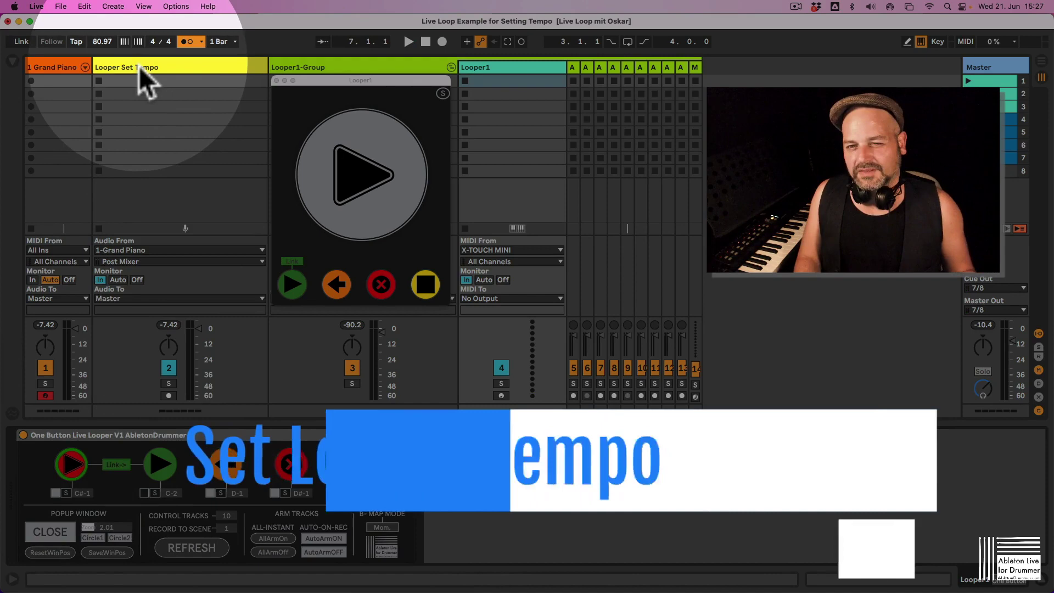
# - In MIDI Map mode, map the Looper Set Tempo Looper's record button to note C-1, channel 11
pyautogui.click(137, 66)
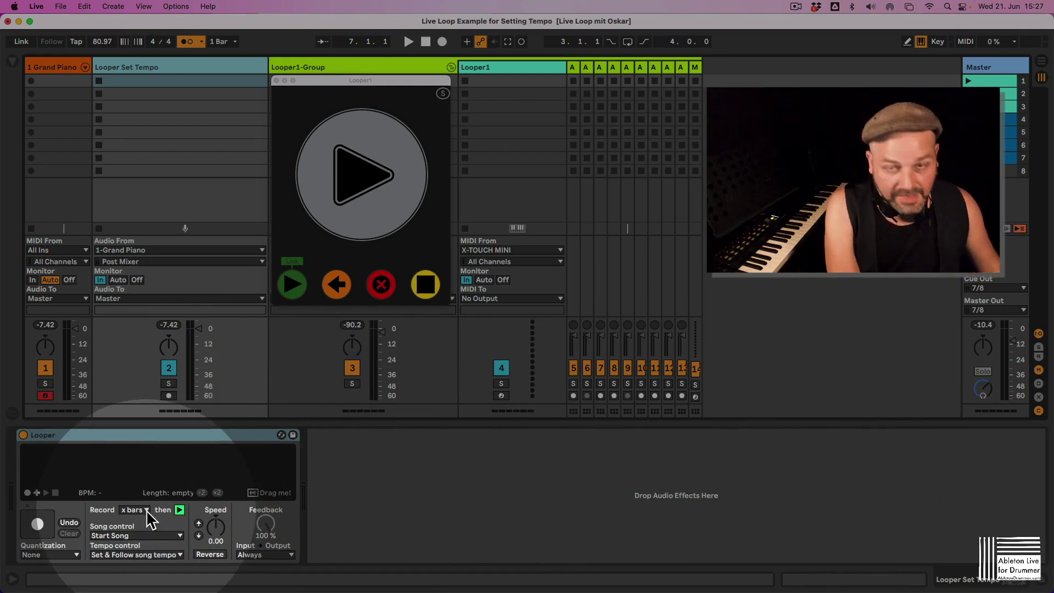
pyautogui.press('super+m')
pyautogui.click(40, 528)
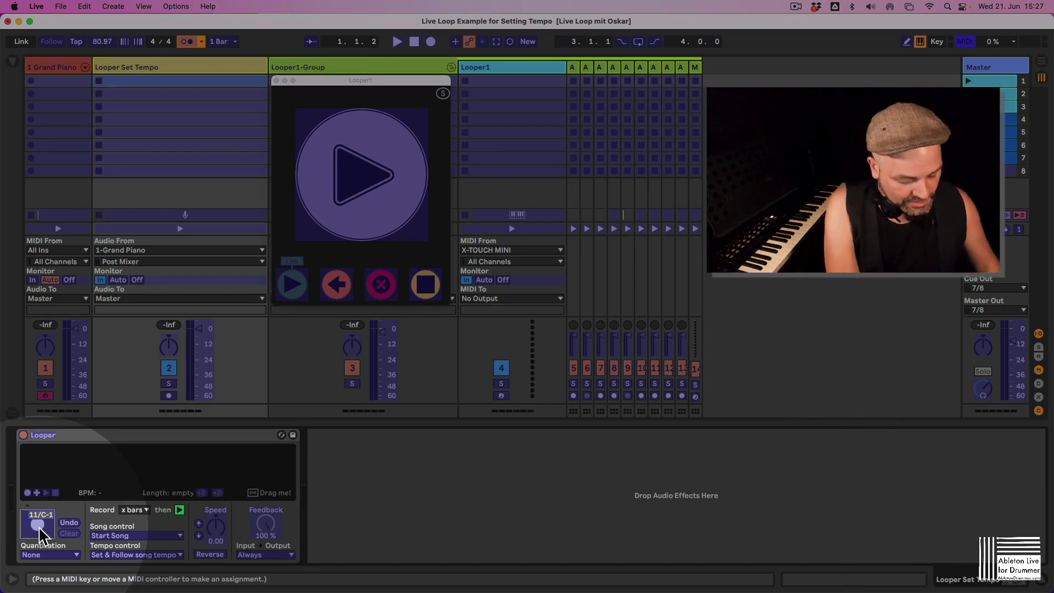
# - Leave MIDI Map mode, record a test loop that sets 118.73 BPM, then clear it
pyautogui.press('super+m')
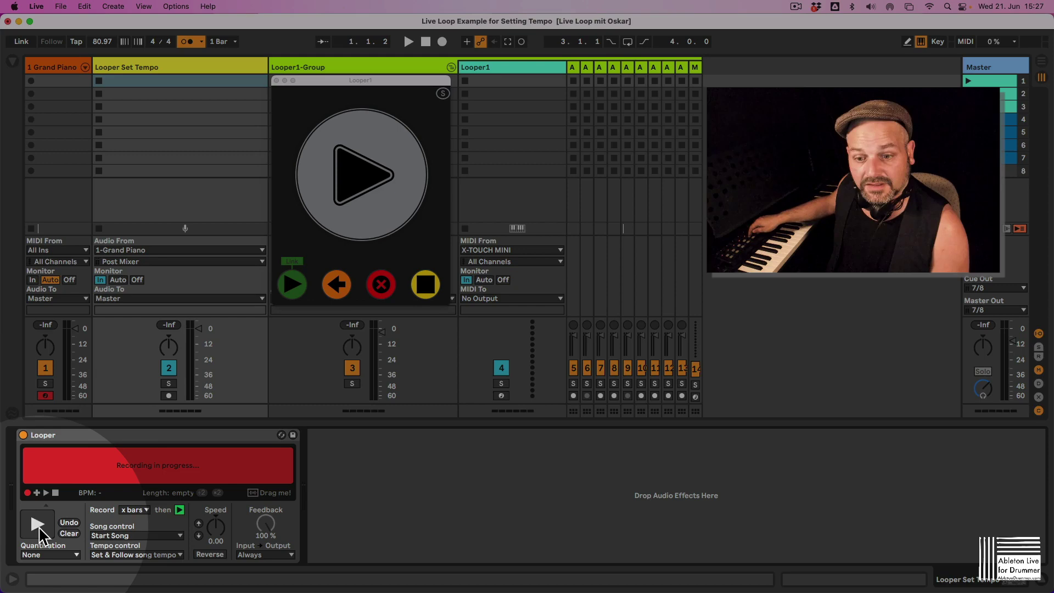
pyautogui.click(38, 526)
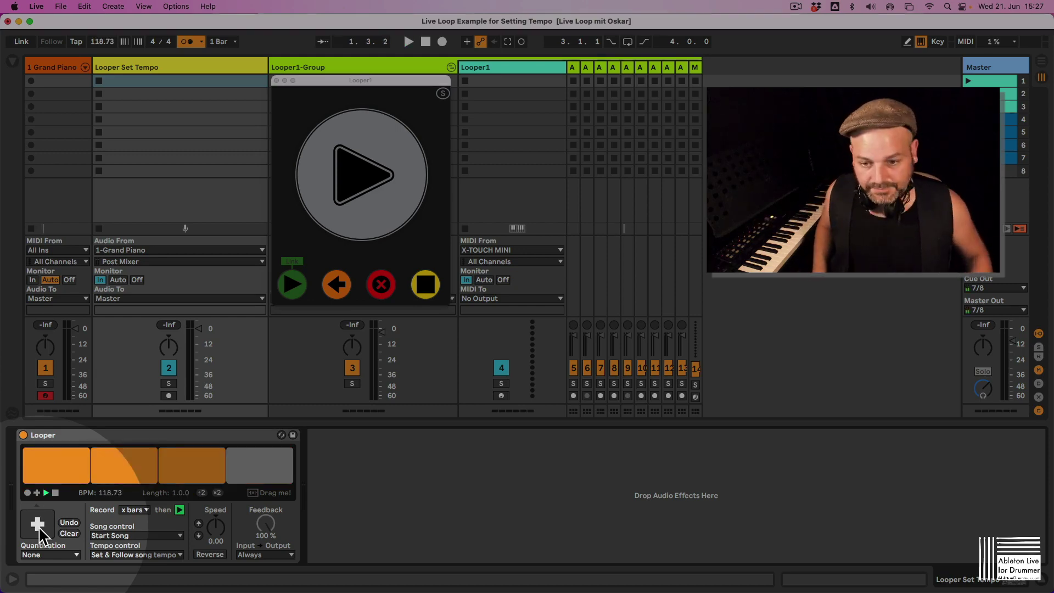
pyautogui.click(70, 535)
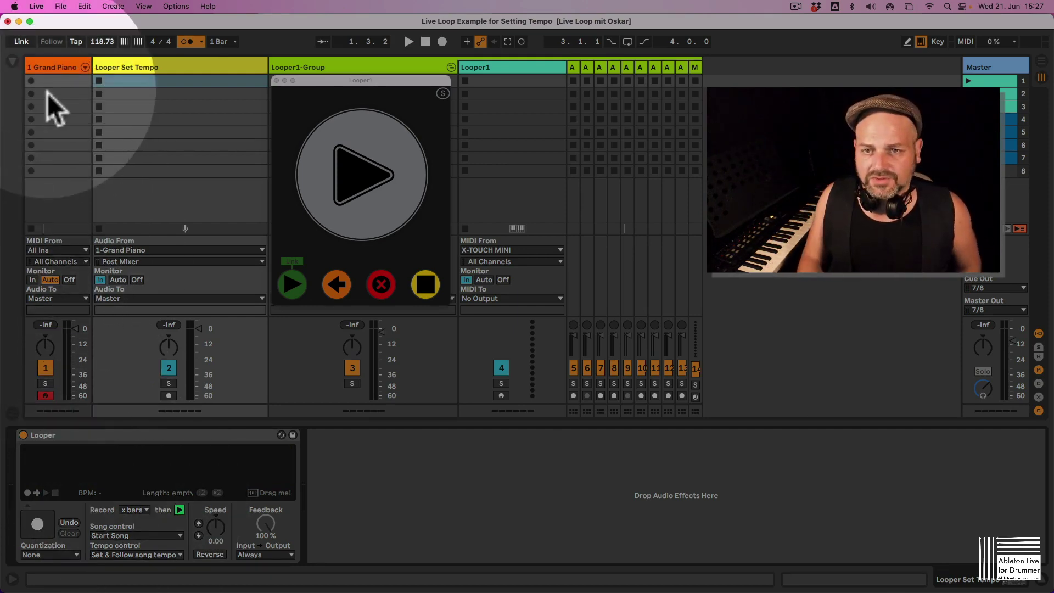
pyautogui.click(44, 69)
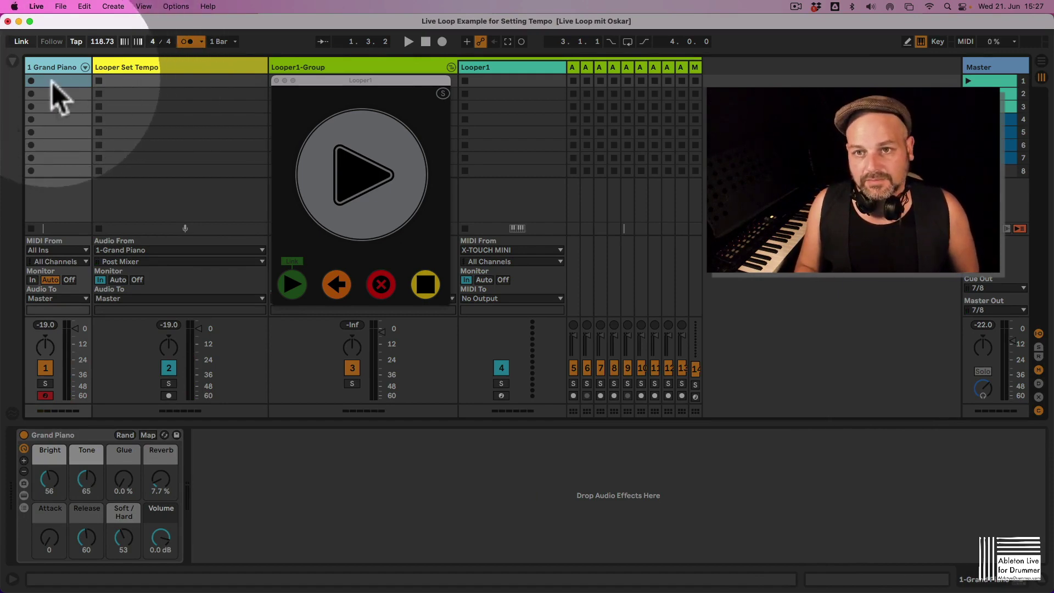
pyautogui.click(160, 67)
pyautogui.click(159, 68)
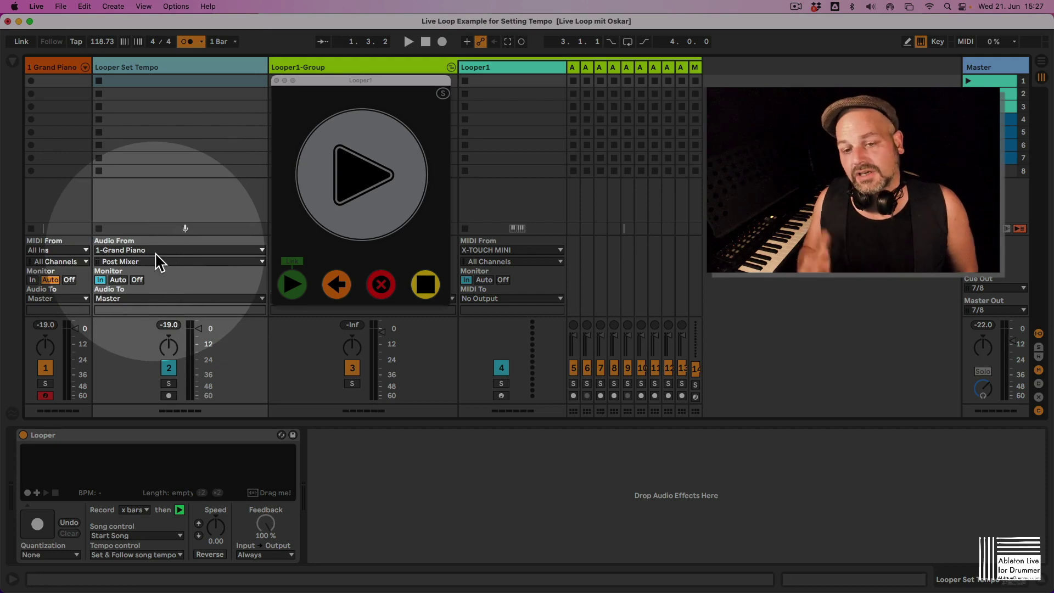
# - Keep 1-Grand Piano as the audio source and set the song tempo to 161 BPM
pyautogui.click(159, 252)
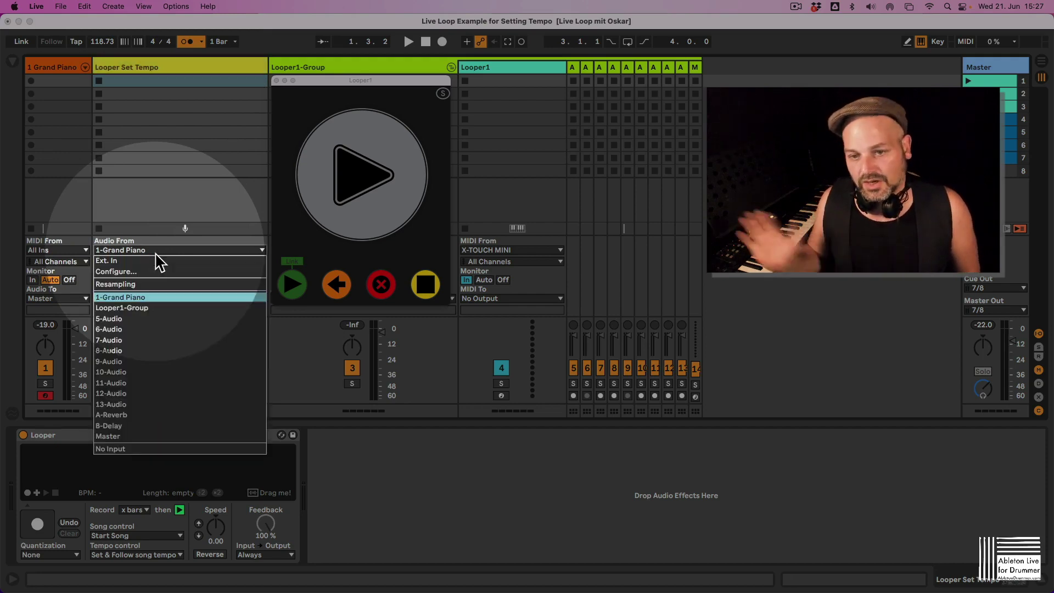
pyautogui.click(155, 255)
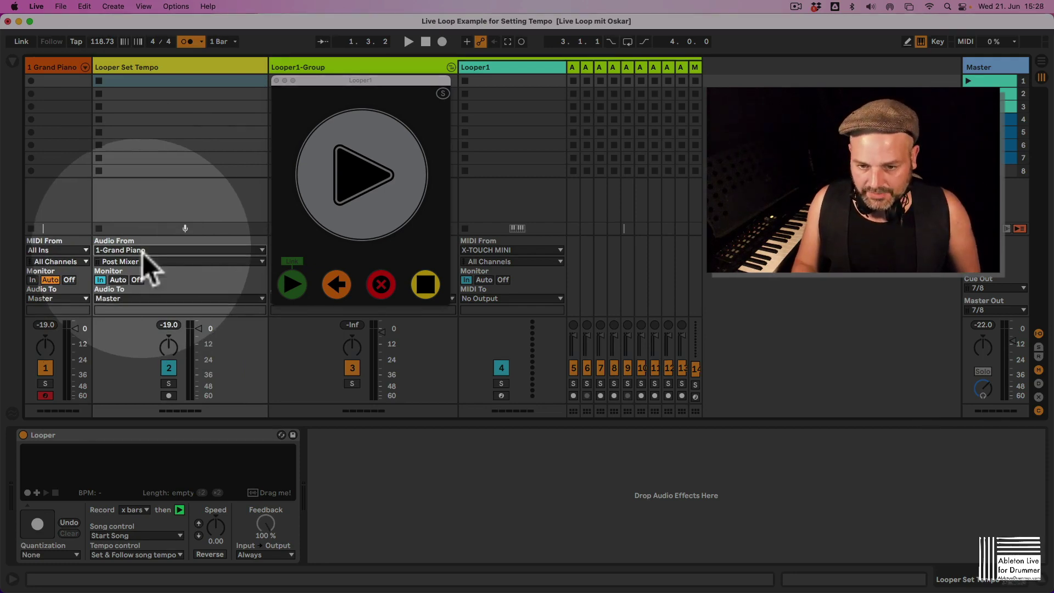
pyautogui.click(108, 39)
pyautogui.write('161')
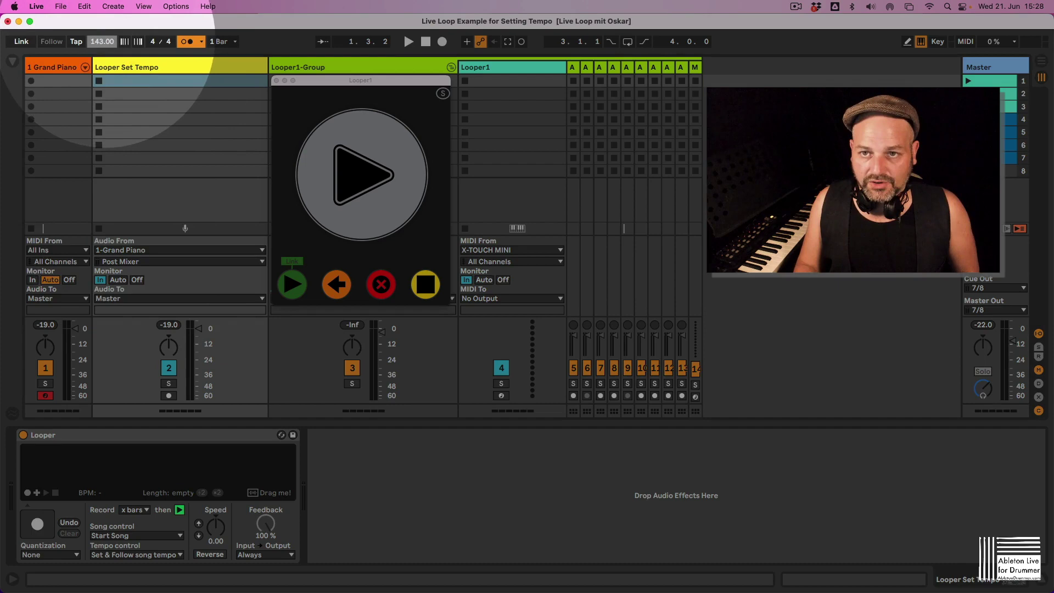
pyautogui.press('Return')
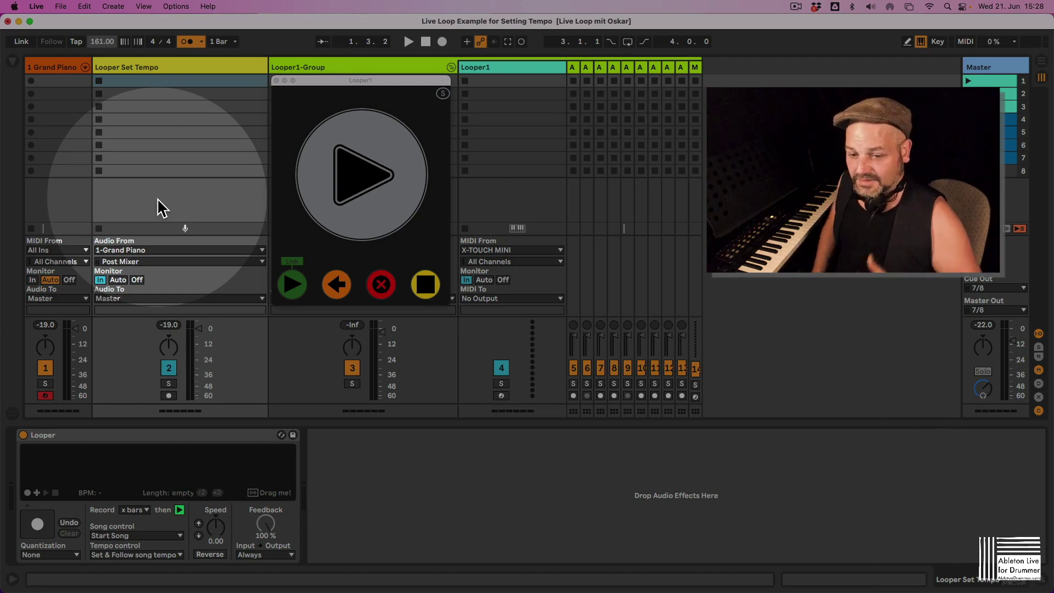
# - Set the Looper's Record length to 2 bars
pyautogui.click(135, 510)
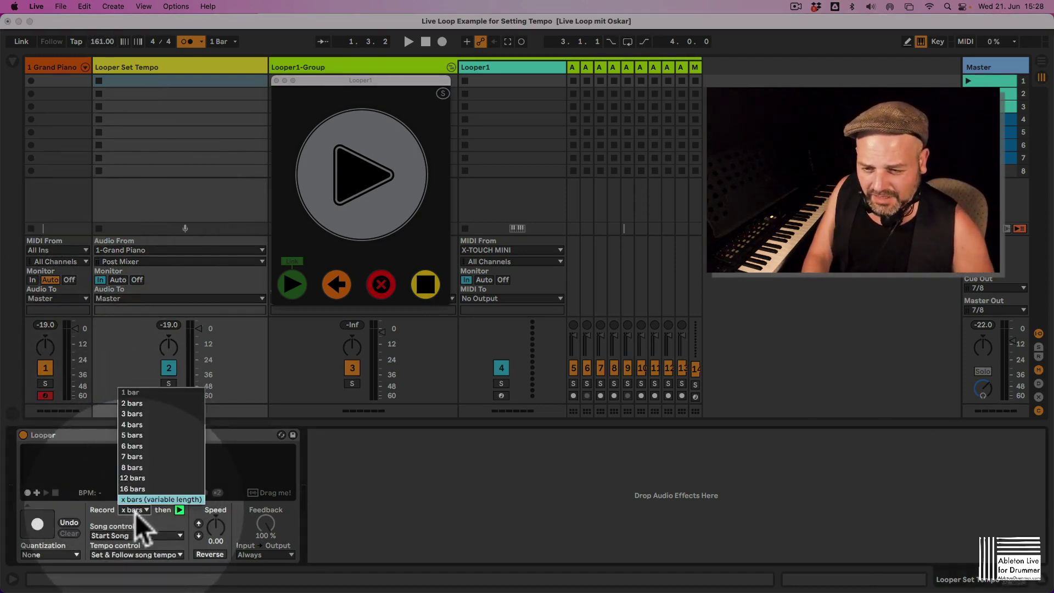
pyautogui.click(131, 403)
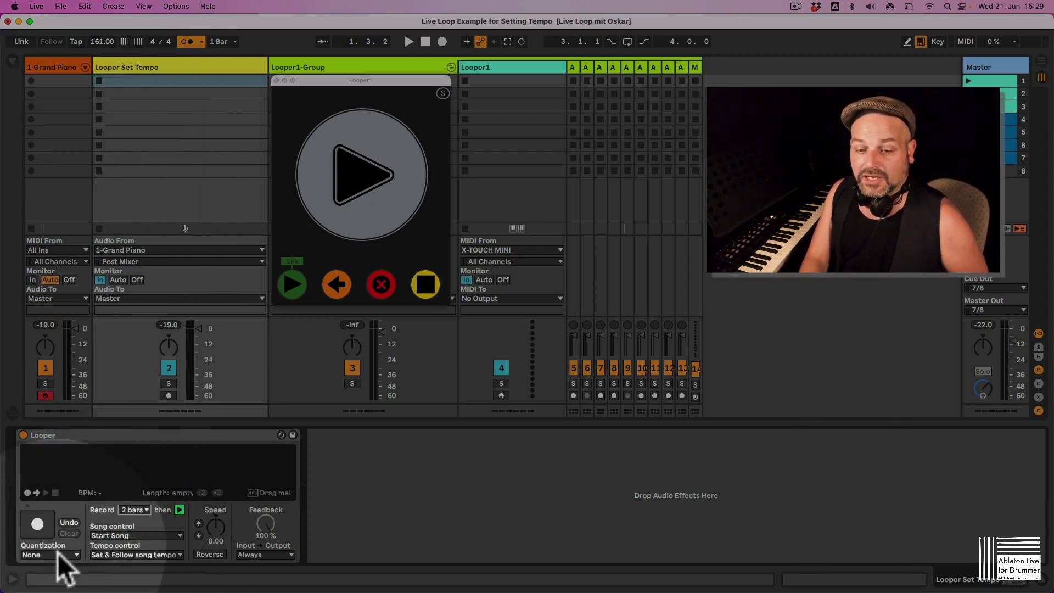
pyautogui.click(55, 556)
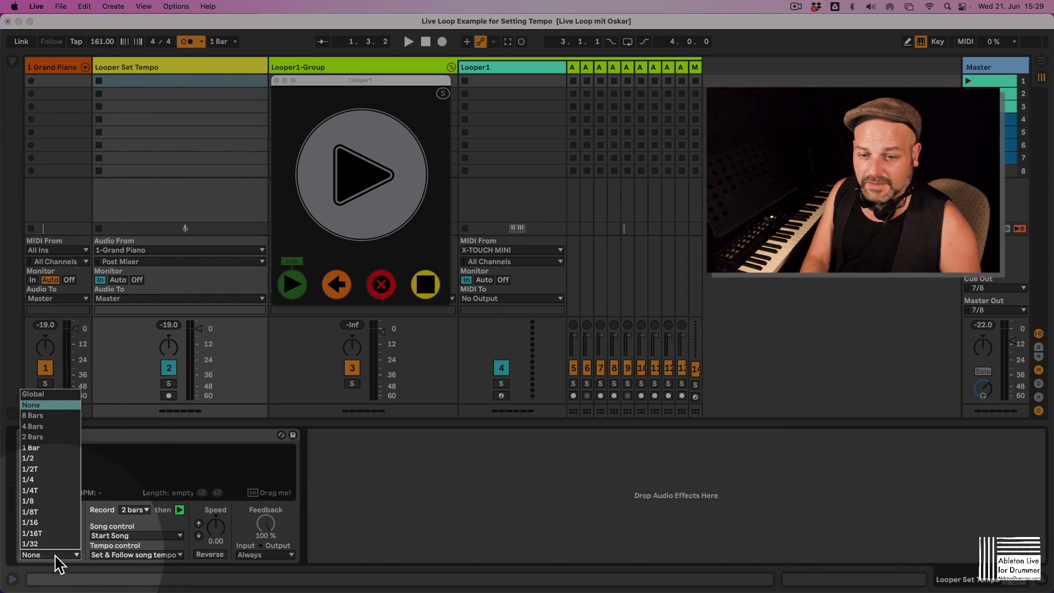
pyautogui.click(57, 555)
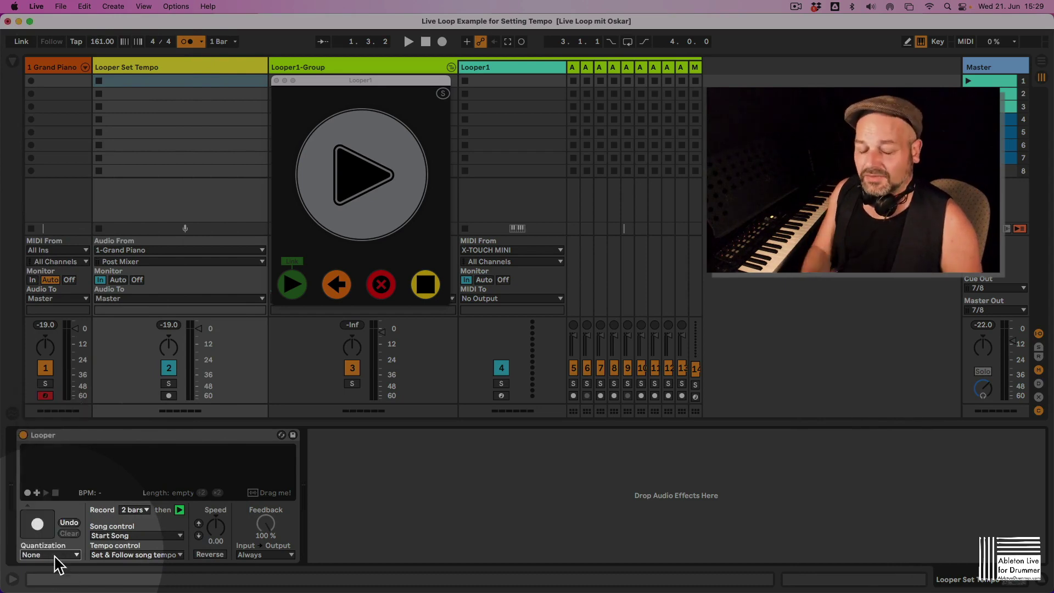
pyautogui.click(56, 556)
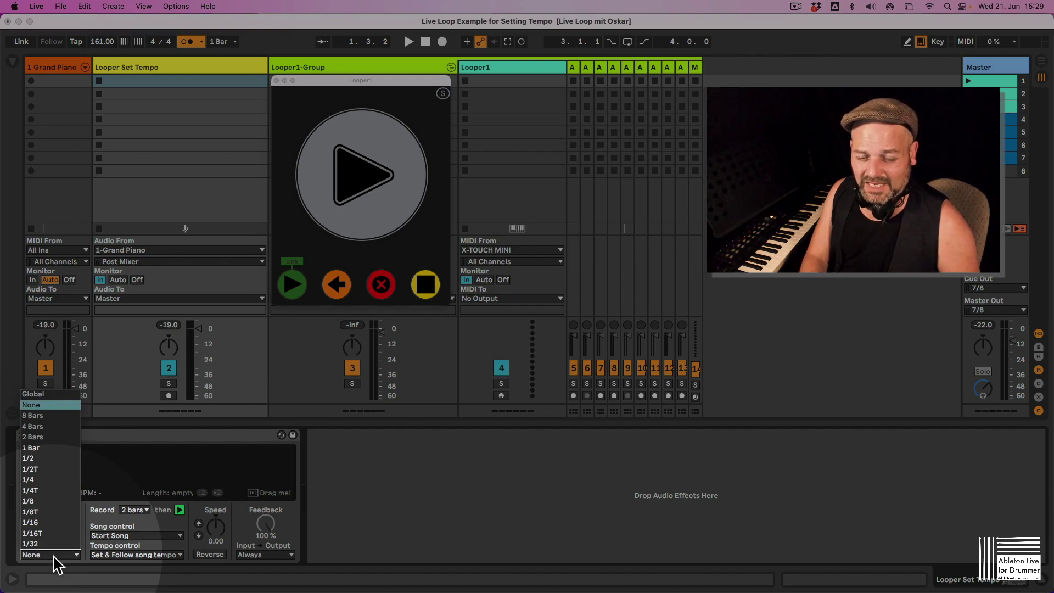
pyautogui.click(55, 555)
pyautogui.click(114, 535)
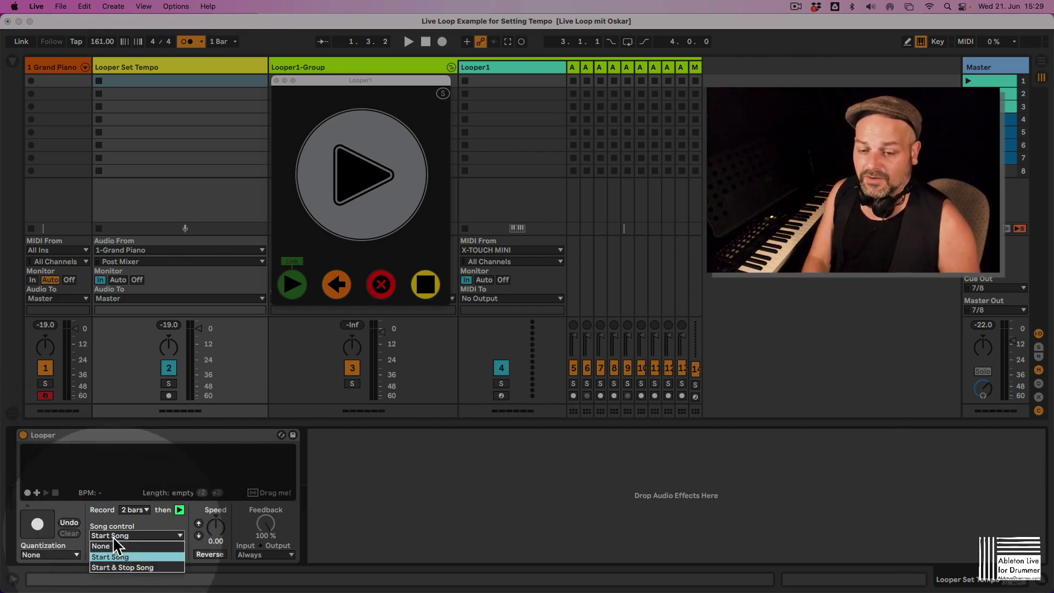
pyautogui.click(113, 538)
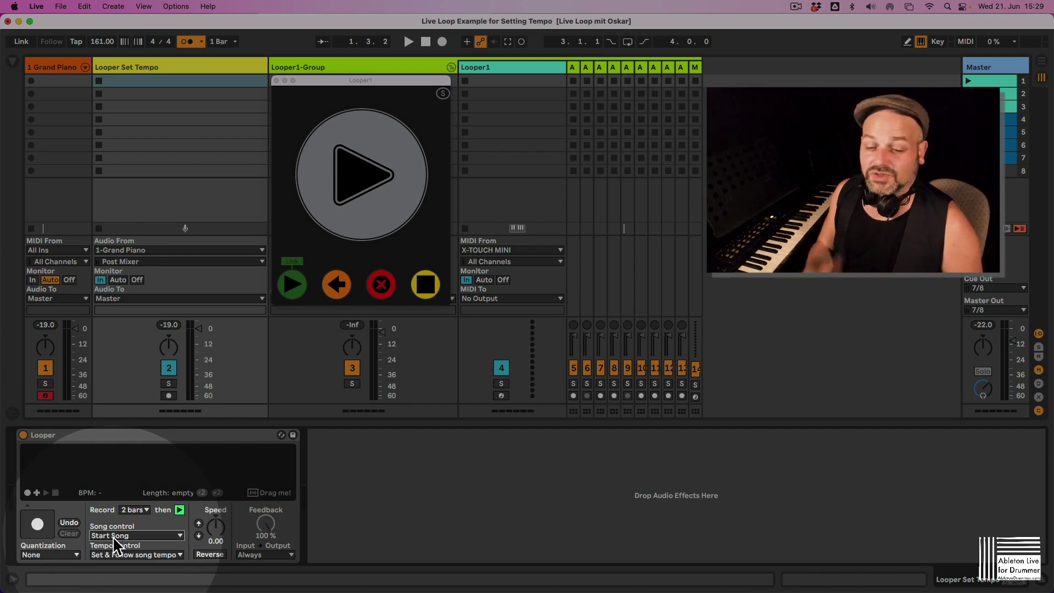
pyautogui.click(121, 556)
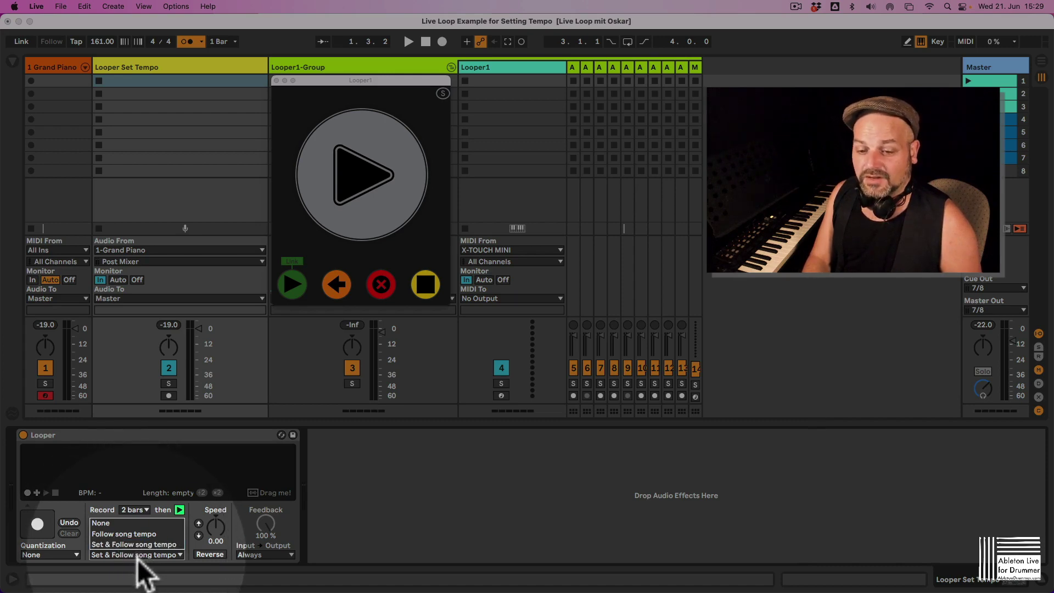
pyautogui.click(137, 557)
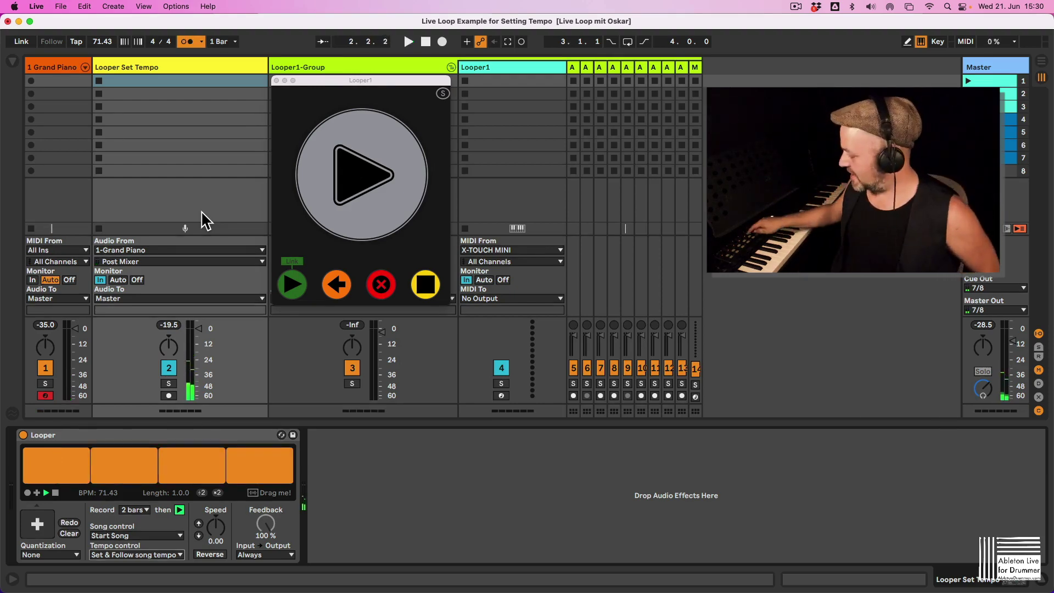
# - Clear the Looper and record a 2-bar piano loop that sets the tempo to 73.59 BPM
pyautogui.click(71, 534)
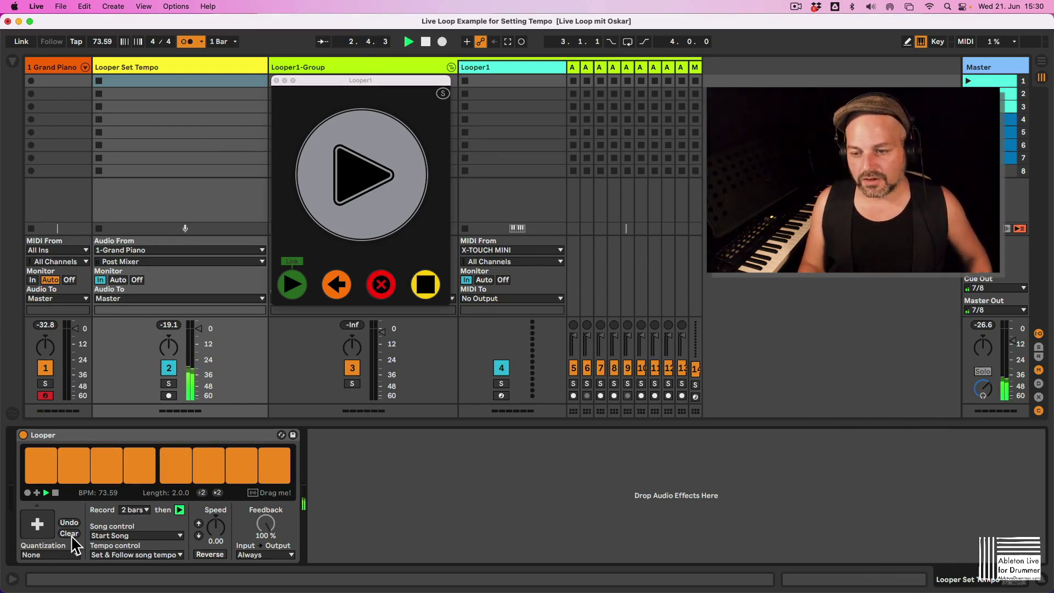
# - Stop playback and clear the Looper for a new 2-bar take at 101.47 BPM
pyautogui.press('space')
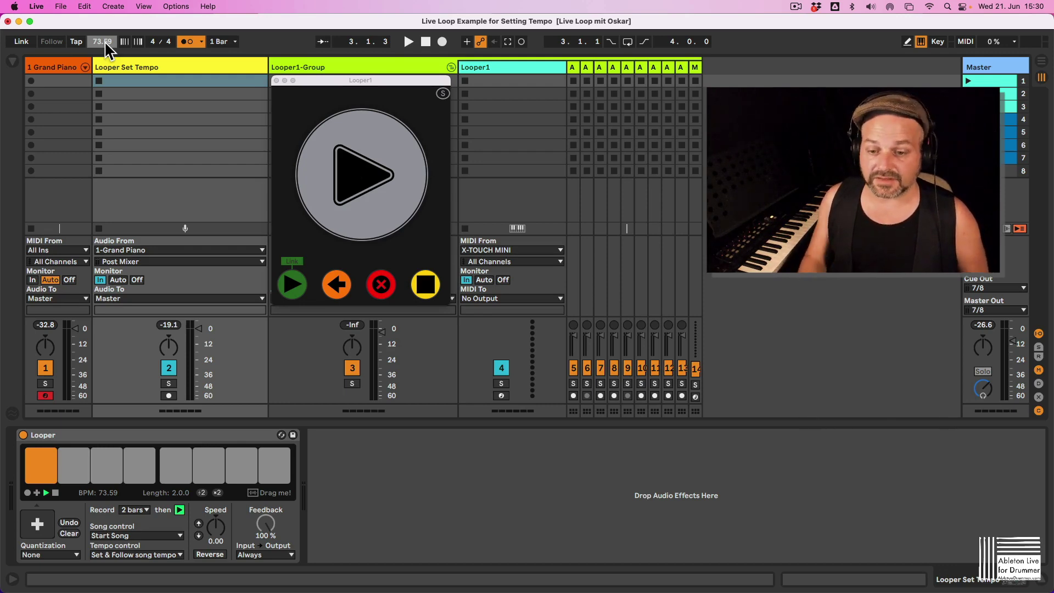
pyautogui.click(71, 537)
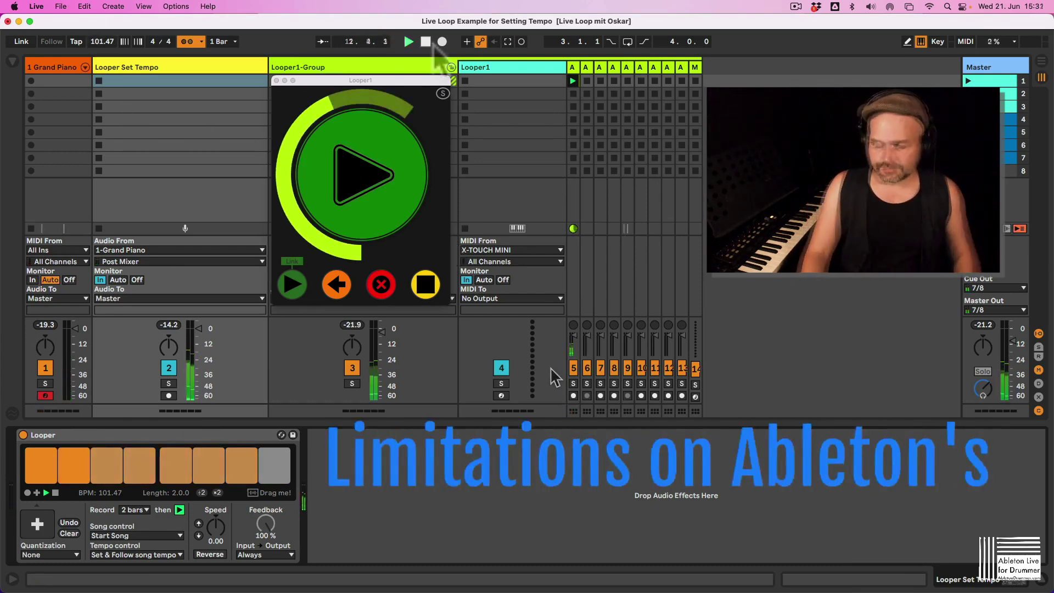
# - Stop the transport so the Looper and One Button Live Looper loops stop playing
pyautogui.click(426, 41)
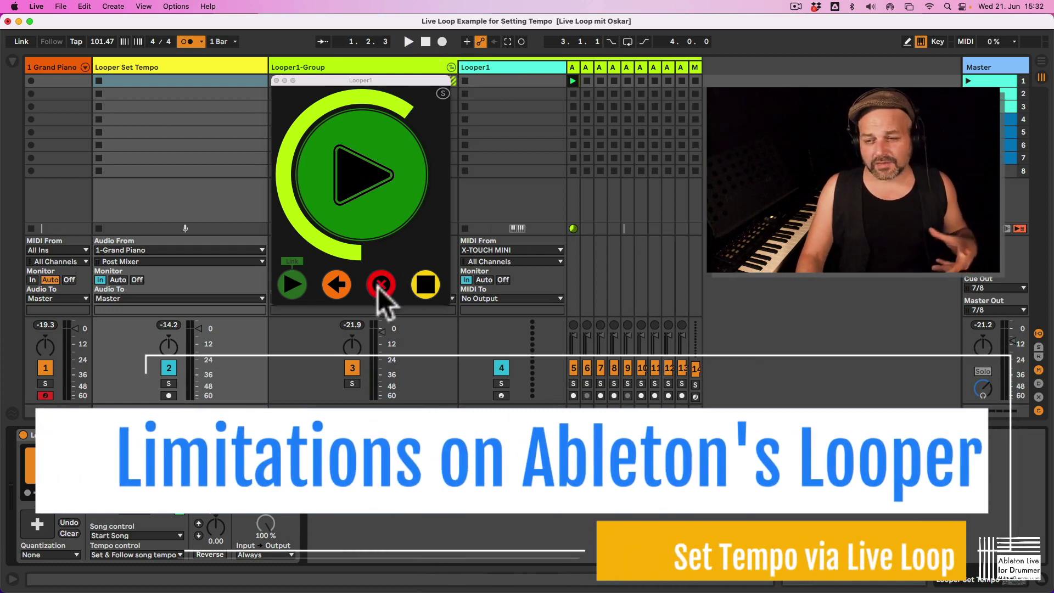